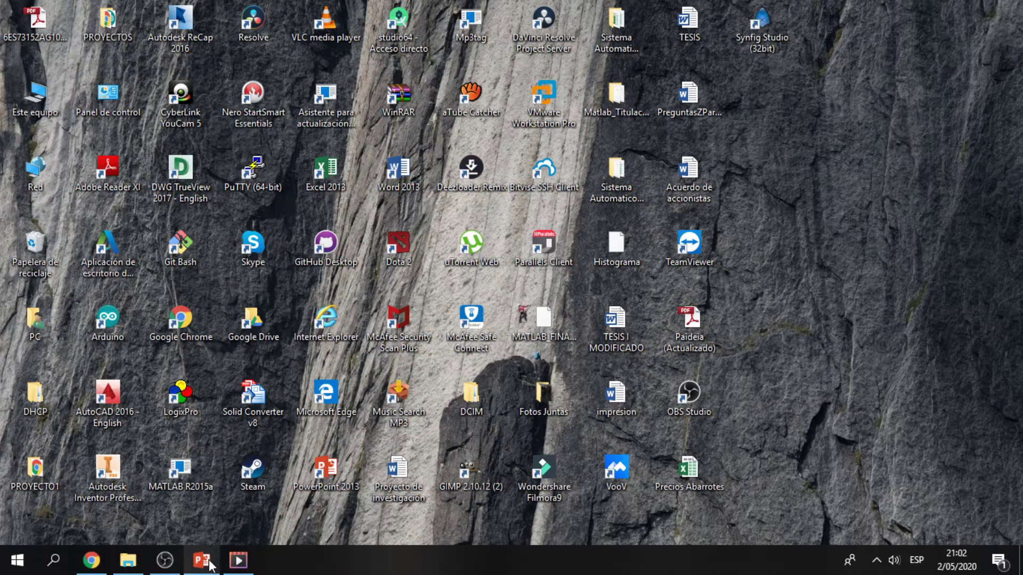
Exit the slide show and bring slide 1 of the presentation back into the editing area.
{"action": "left_click", "coordinate": [202, 559]}
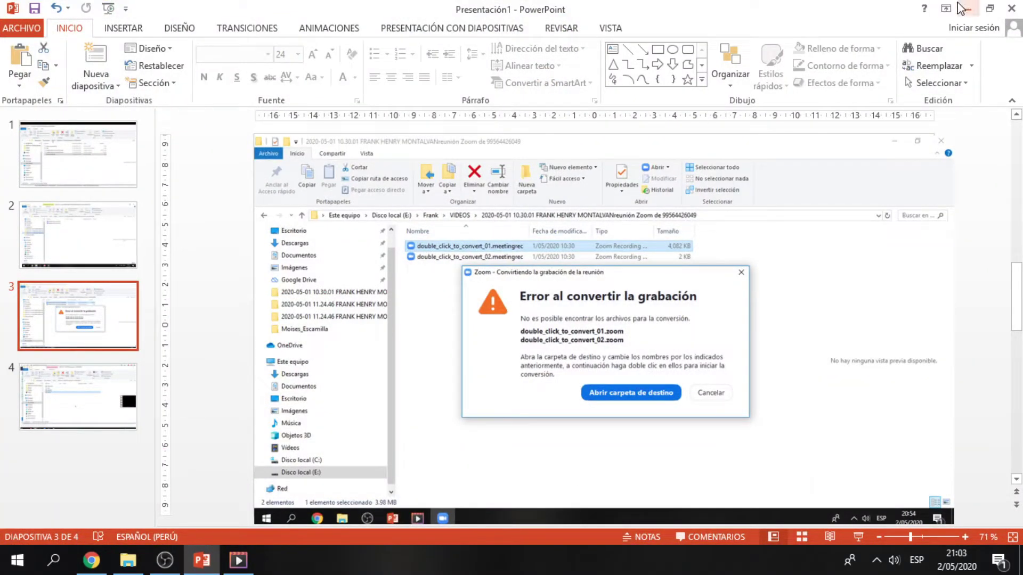
{"action": "left_click", "coordinate": [82, 156]}
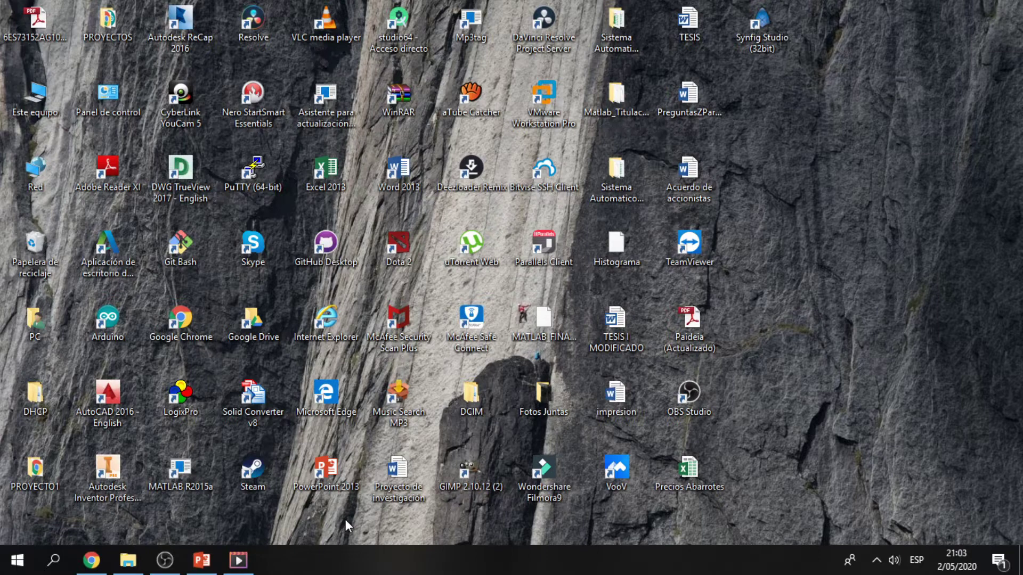
{"action": "left_click", "coordinate": [203, 561]}
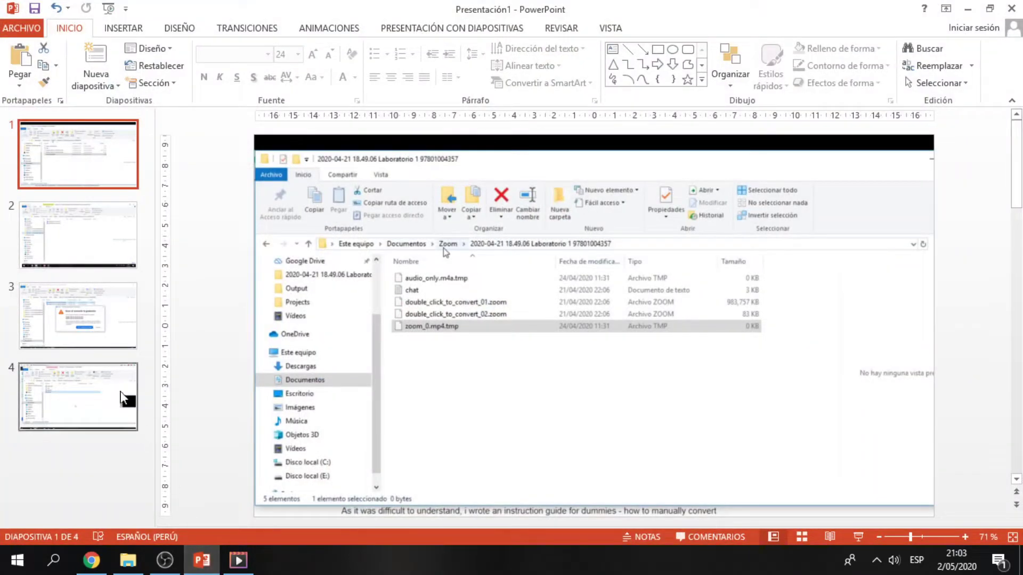
{"action": "left_click", "coordinate": [859, 537]}
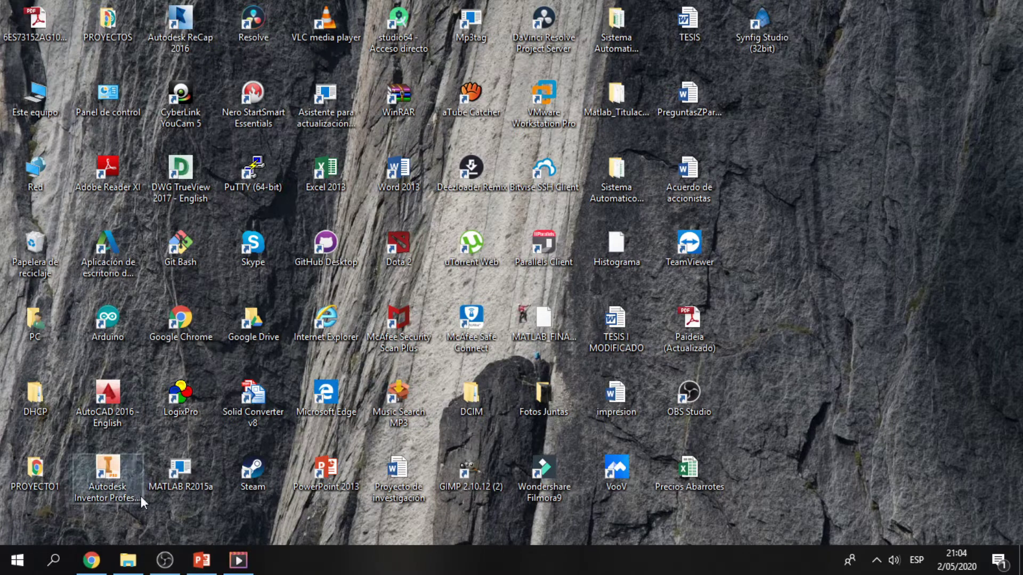
{"action": "left_click", "coordinate": [128, 560]}
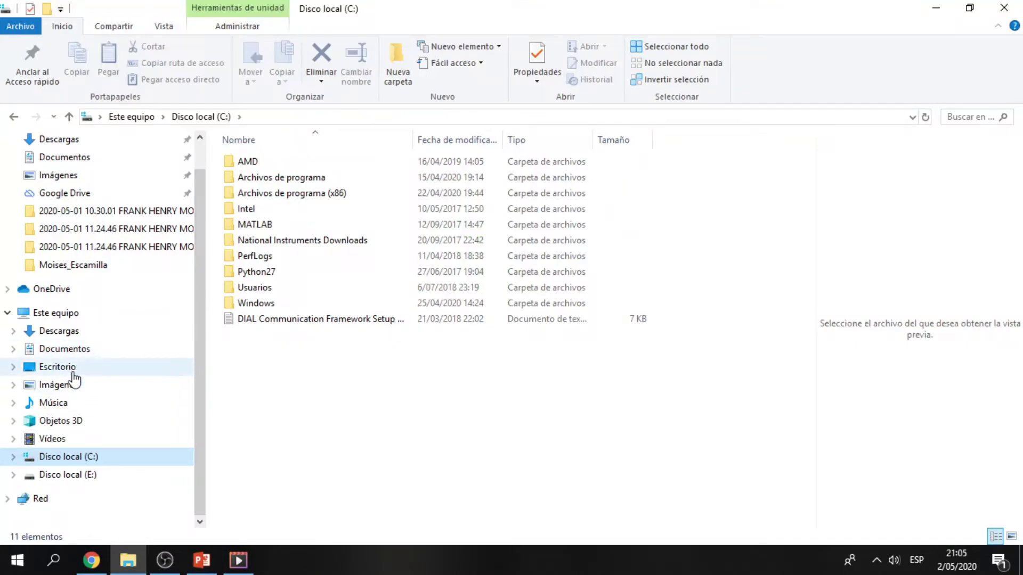
Navigate from Documents through Zoom into the 2020-04-21 Laboratorio 1 recording folder.
{"action": "left_click", "coordinate": [83, 355]}
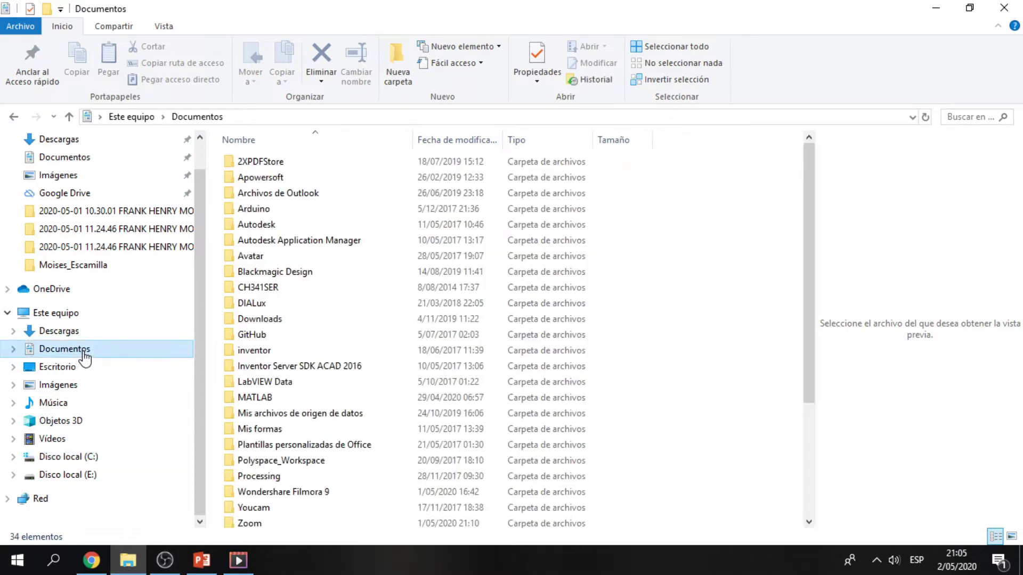
{"action": "left_click", "coordinate": [280, 342]}
{"action": "scroll", "coordinate": [284, 344], "scroll_direction": "down", "scroll_amount": 4}
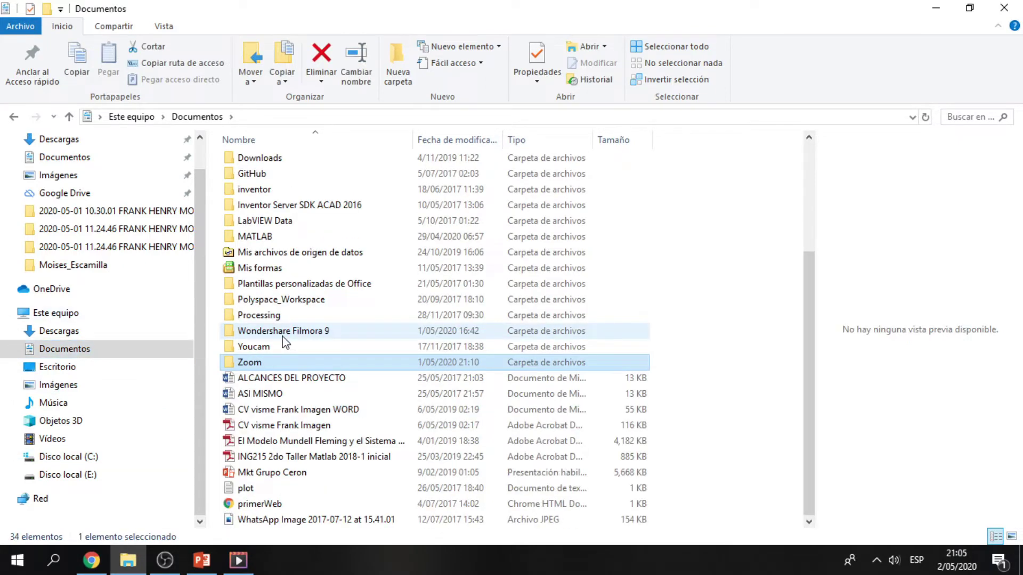
{"action": "double_click", "coordinate": [277, 368]}
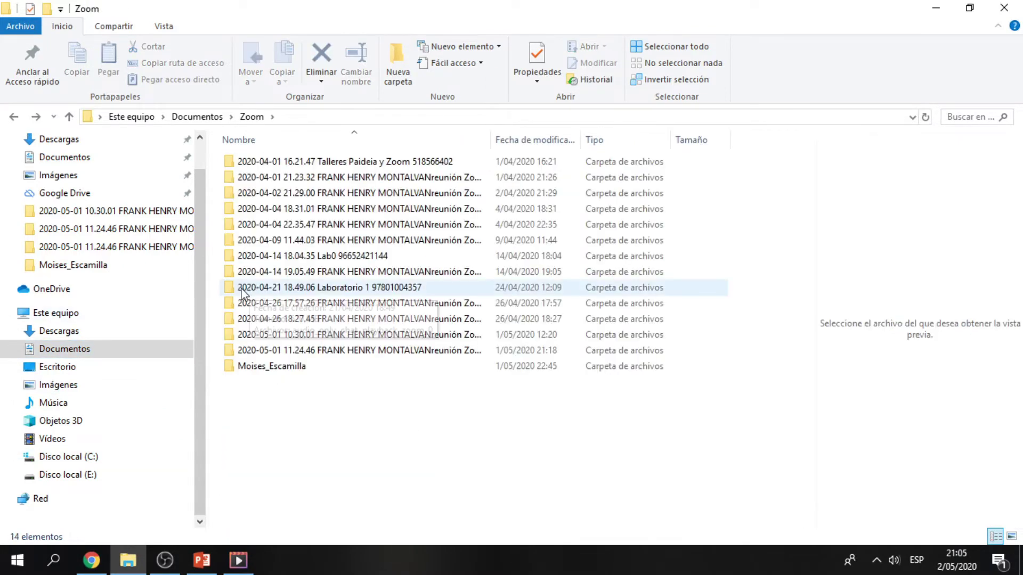
{"action": "double_click", "coordinate": [325, 286]}
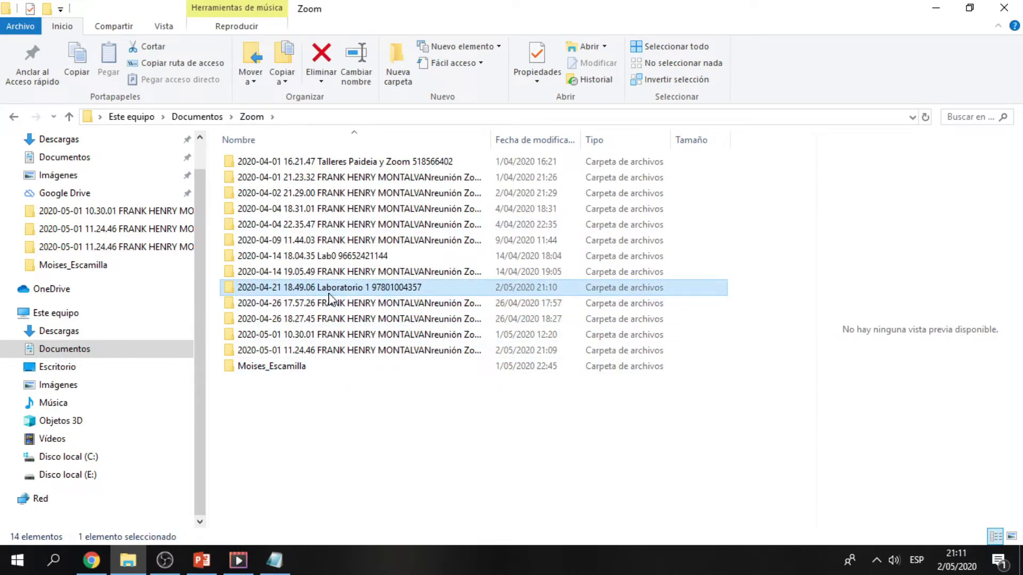
{"action": "double_click", "coordinate": [370, 296]}
{"action": "key", "text": "alt+Left"}
{"action": "double_click", "coordinate": [357, 288]}
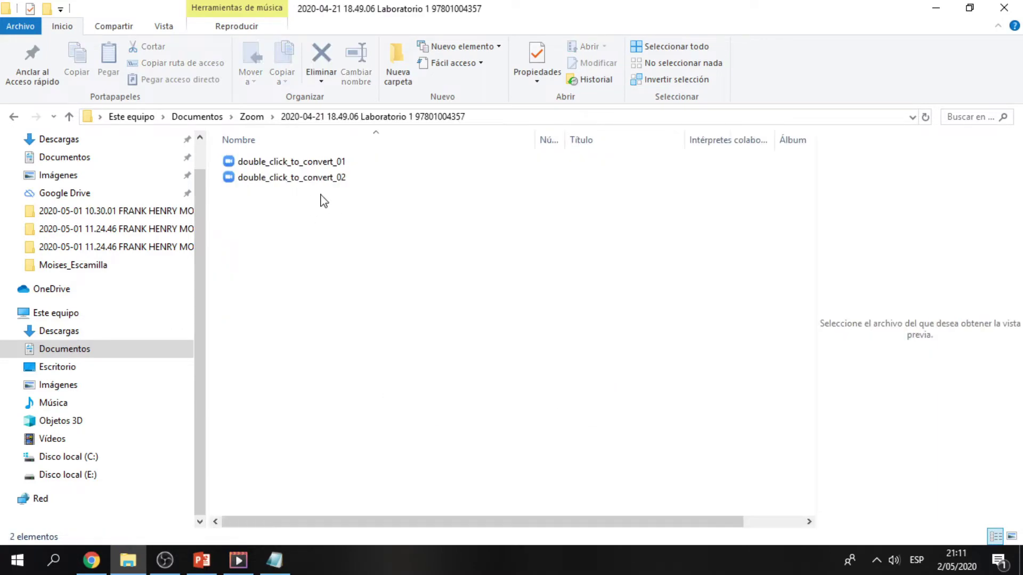
{"action": "key", "text": "alt+Left"}
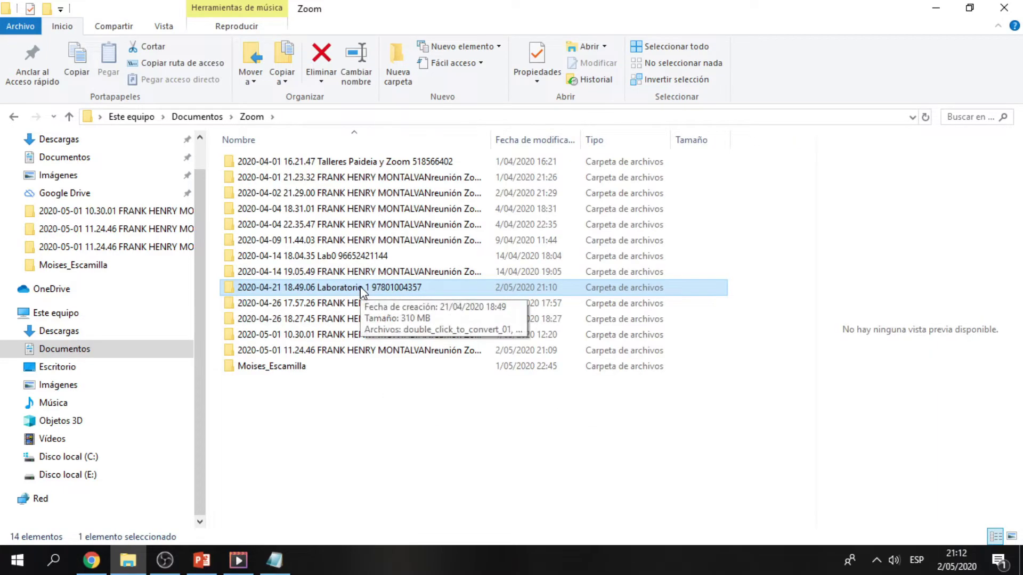
{"action": "double_click", "coordinate": [362, 290]}
Copy the recording folder's full path and paste it into the Notepad notes.
{"action": "left_click", "coordinate": [472, 115]}
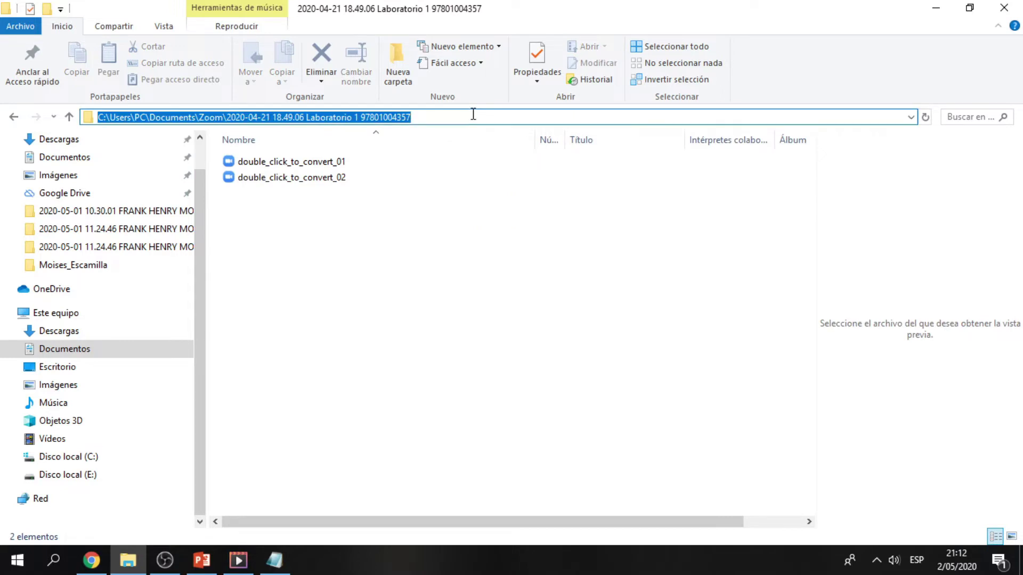
{"action": "key", "text": "ctrl+c"}
{"action": "key", "text": "alt+Tab"}
{"action": "key", "text": "ctrl+v"}
Add the heading 'PATH RECORDING VIDEO' above the pasted path and minimize the notes.
{"action": "key", "text": "Home"}
{"action": "key", "text": "Return"}
{"action": "key", "text": "Return"}
{"action": "key", "text": "Up"}
{"action": "key", "text": "Up"}
{"action": "type", "text": "PATH RECORDING VIDEO"}
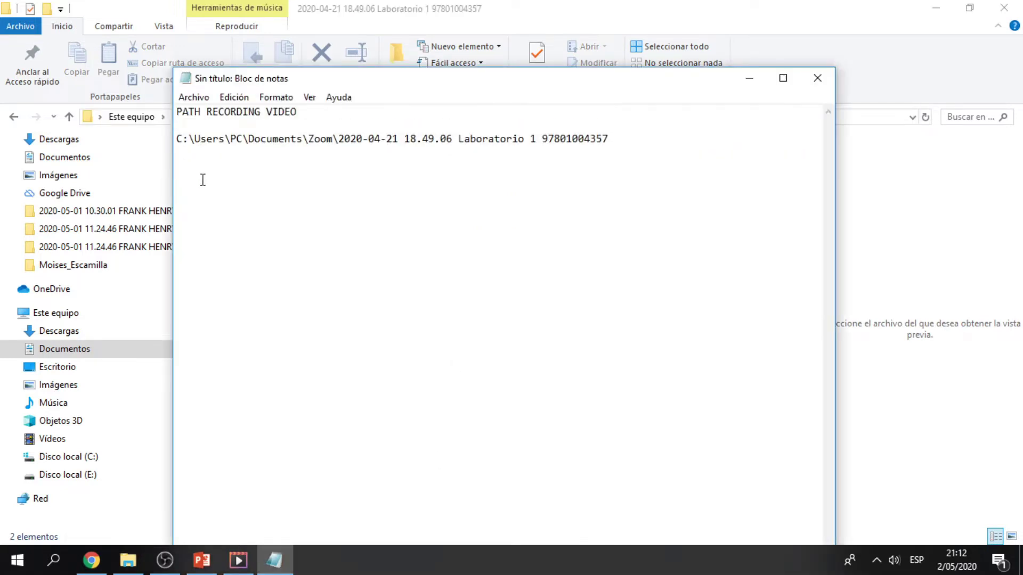
{"action": "left_click", "coordinate": [750, 80]}
Finish the ZTSCODER line beneath the path, then minimize the notes again.
{"action": "left_click", "coordinate": [940, 11]}
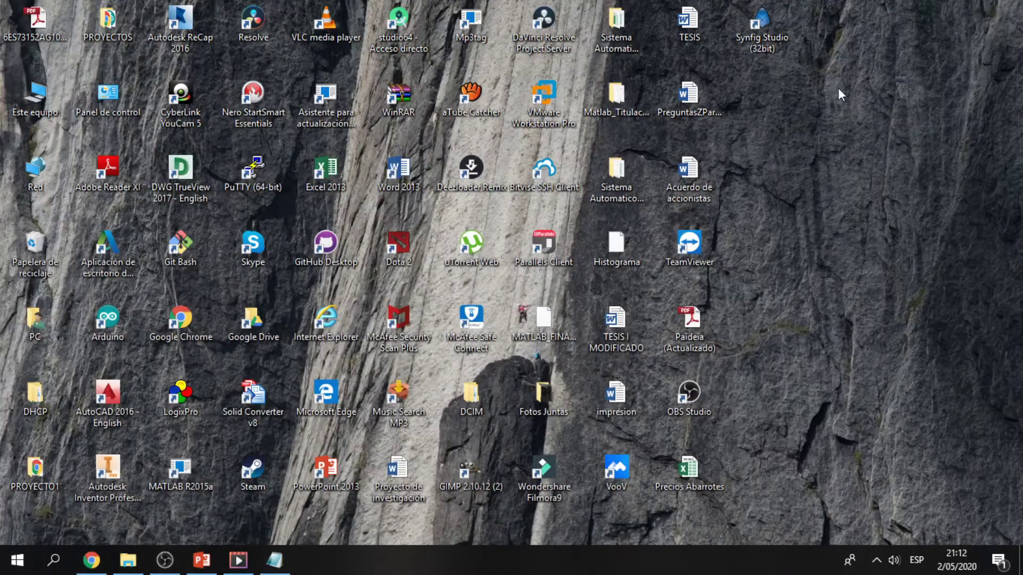
{"action": "key", "text": "alt+Tab"}
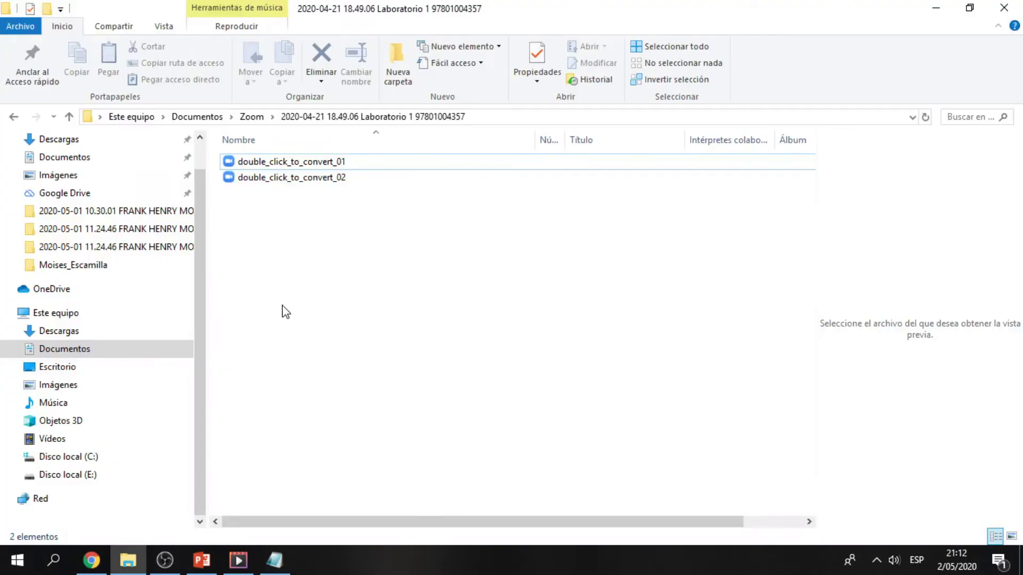
{"action": "left_click", "coordinate": [277, 556]}
{"action": "type", "text": "CODER"}
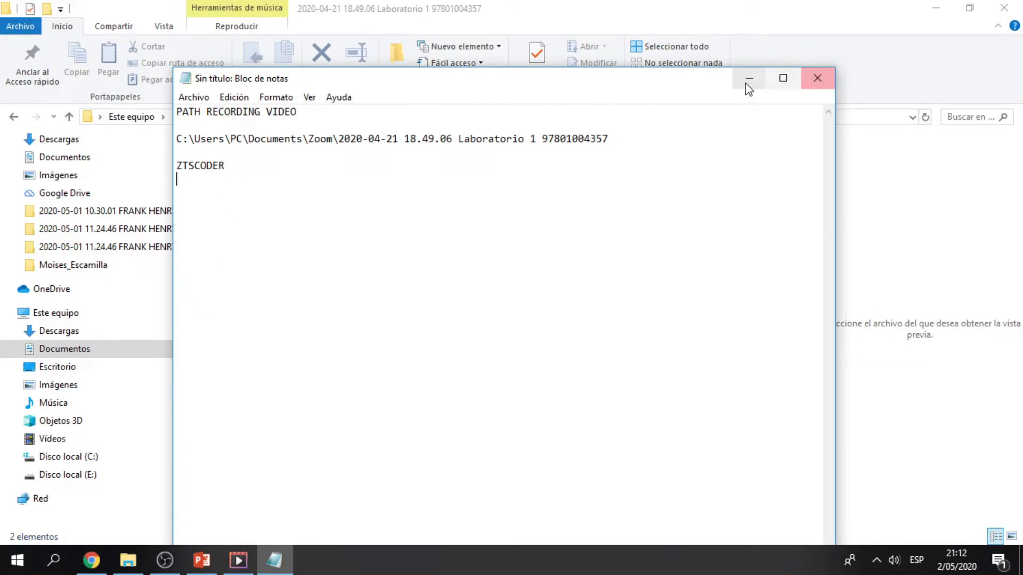
{"action": "left_click", "coordinate": [749, 78]}
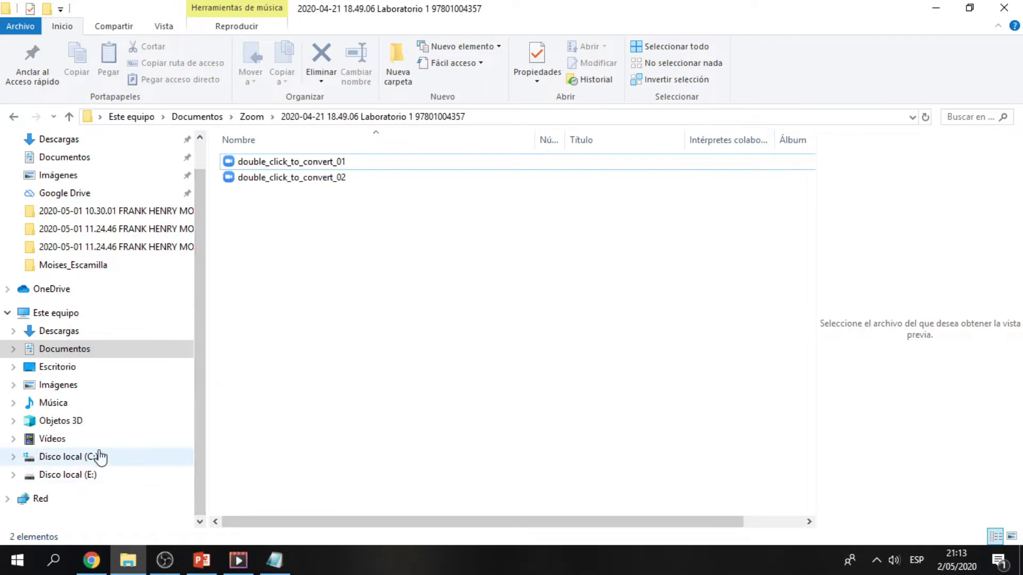
Go to C:\USUARIOS\PC\AppData by address and open Roaming\Zoom.
{"action": "left_click", "coordinate": [80, 457]}
{"action": "left_click", "coordinate": [269, 118]}
{"action": "left_click", "coordinate": [269, 118]}
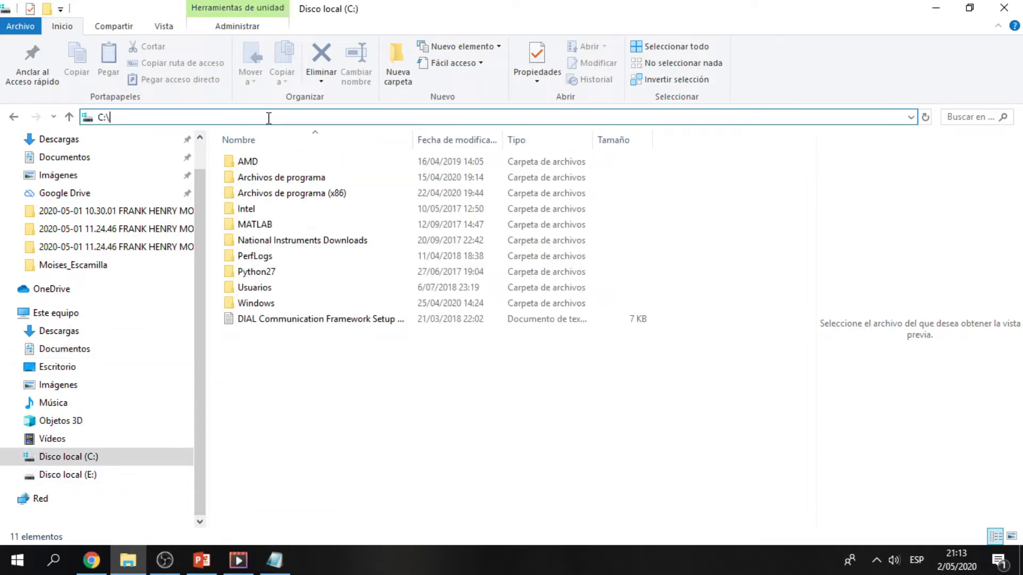
{"action": "type", "text": "USUARIOS\\PC\\AppData"}
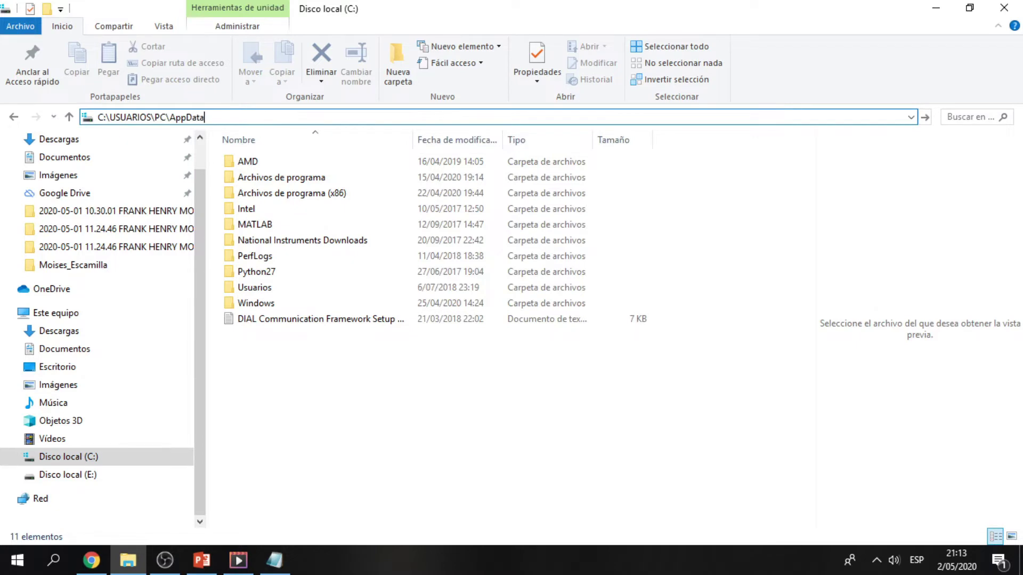
{"action": "key", "text": "Return"}
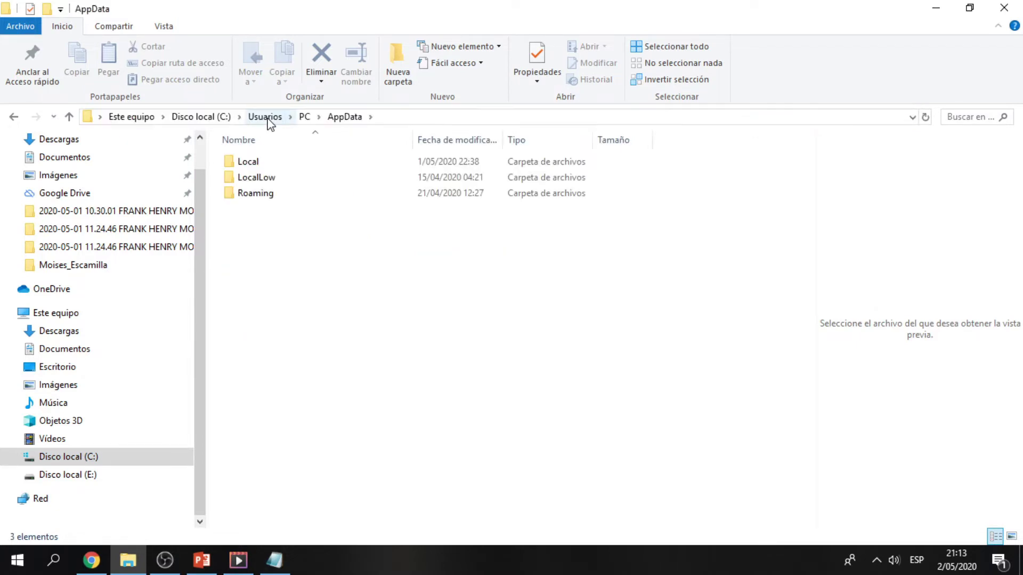
{"action": "double_click", "coordinate": [303, 196]}
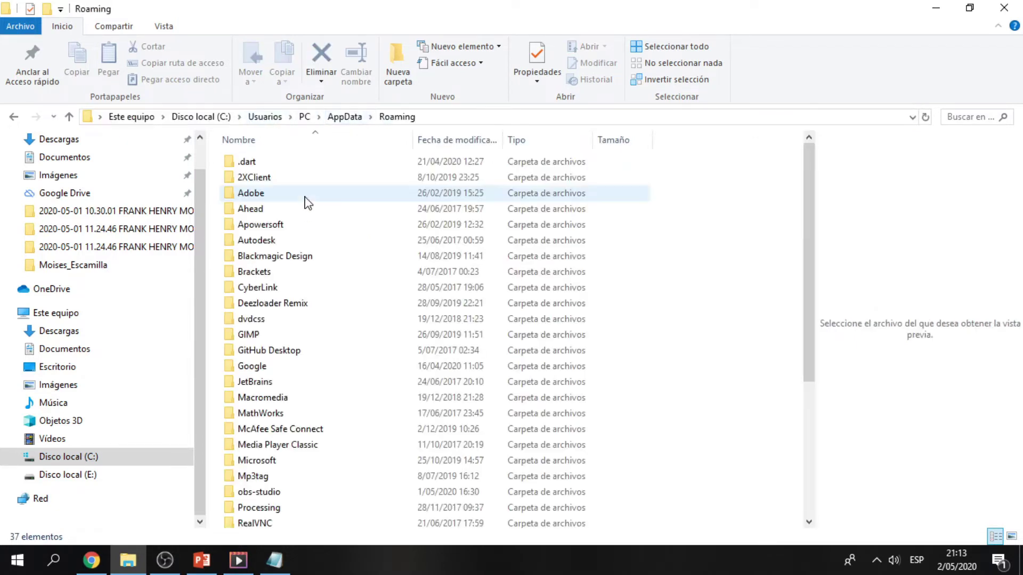
{"action": "key", "text": "z"}
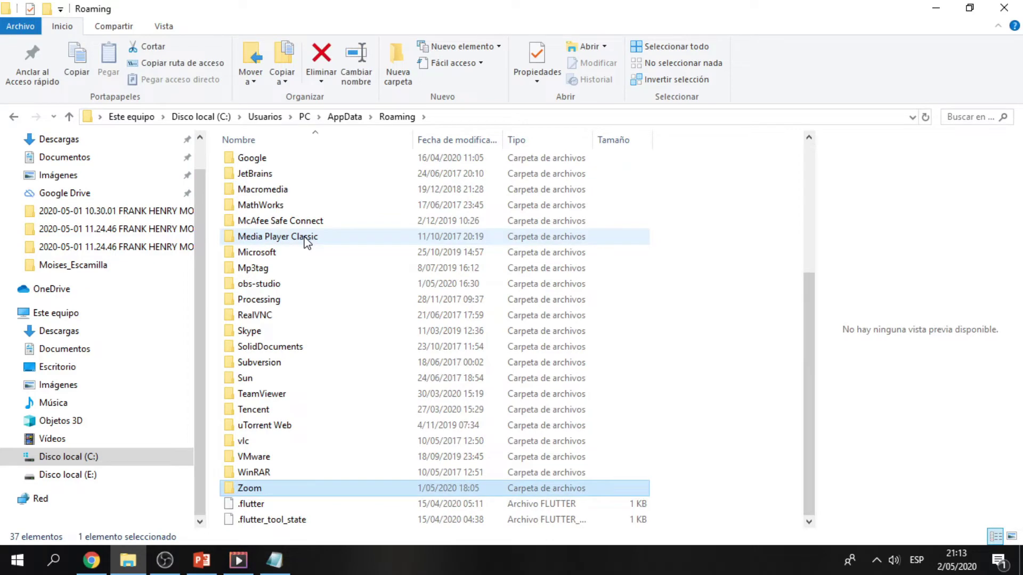
{"action": "double_click", "coordinate": [297, 487]}
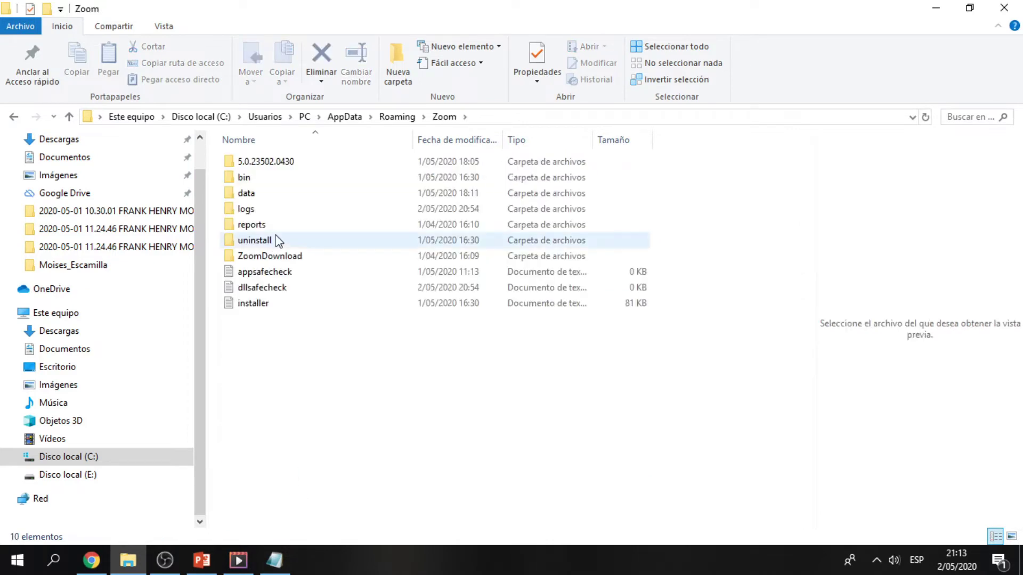
Locate zTscoder in the bin folder, then return to Zoom and open ZoomDownload.
{"action": "double_click", "coordinate": [261, 179]}
{"action": "scroll", "coordinate": [342, 262], "scroll_direction": "down", "scroll_amount": 7}
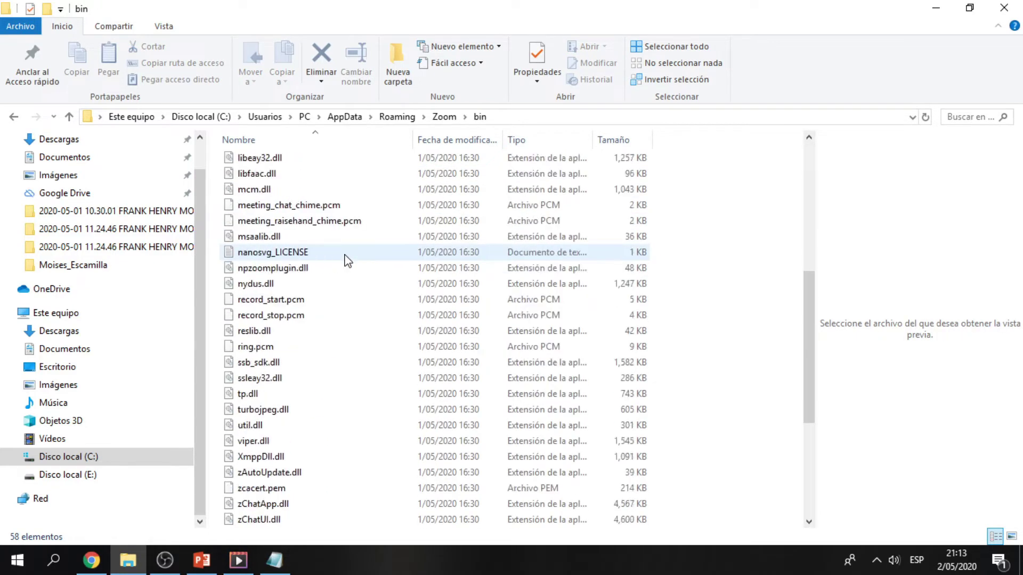
{"action": "scroll", "coordinate": [346, 260], "scroll_direction": "down", "scroll_amount": 5}
{"action": "left_click", "coordinate": [298, 441]}
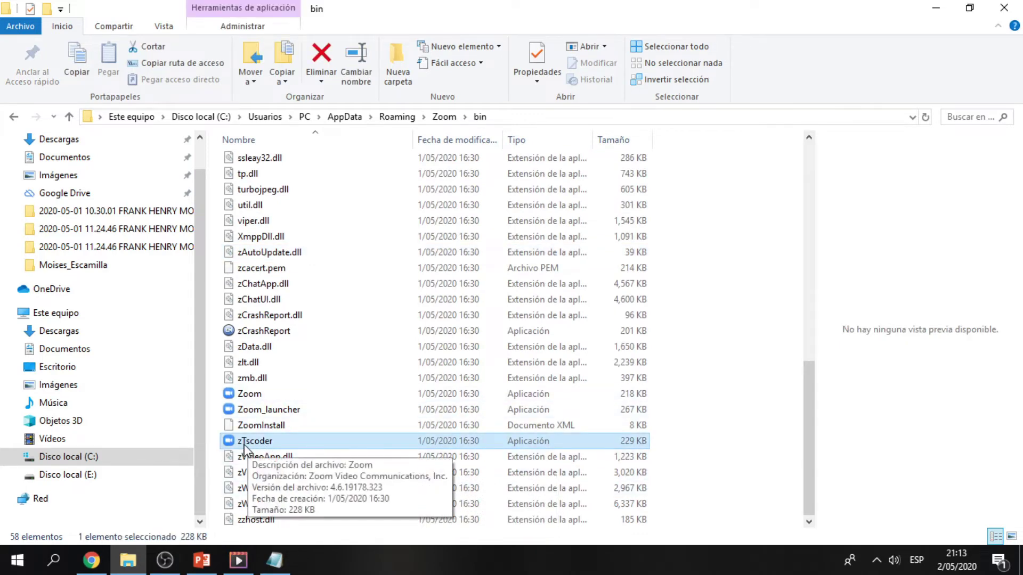
{"action": "scroll", "coordinate": [228, 226], "scroll_direction": "up", "scroll_amount": 3}
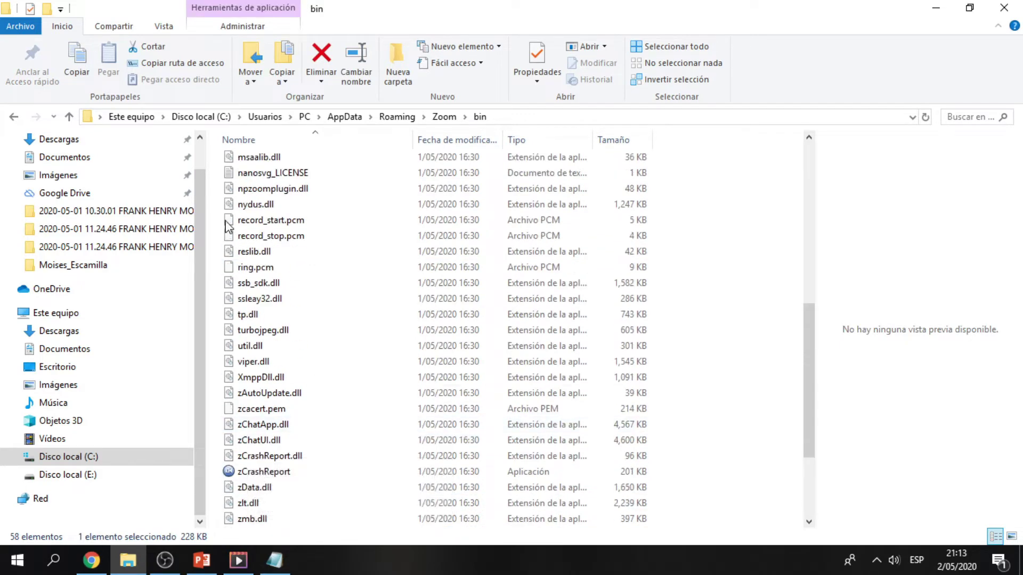
{"action": "scroll", "coordinate": [405, 266], "scroll_direction": "down", "scroll_amount": 3}
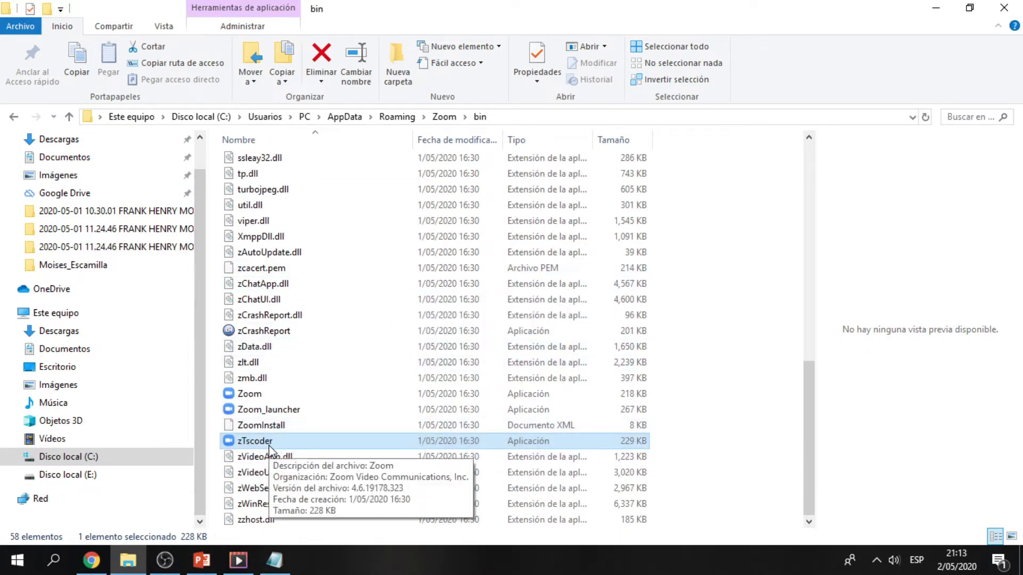
{"action": "left_click", "coordinate": [444, 118]}
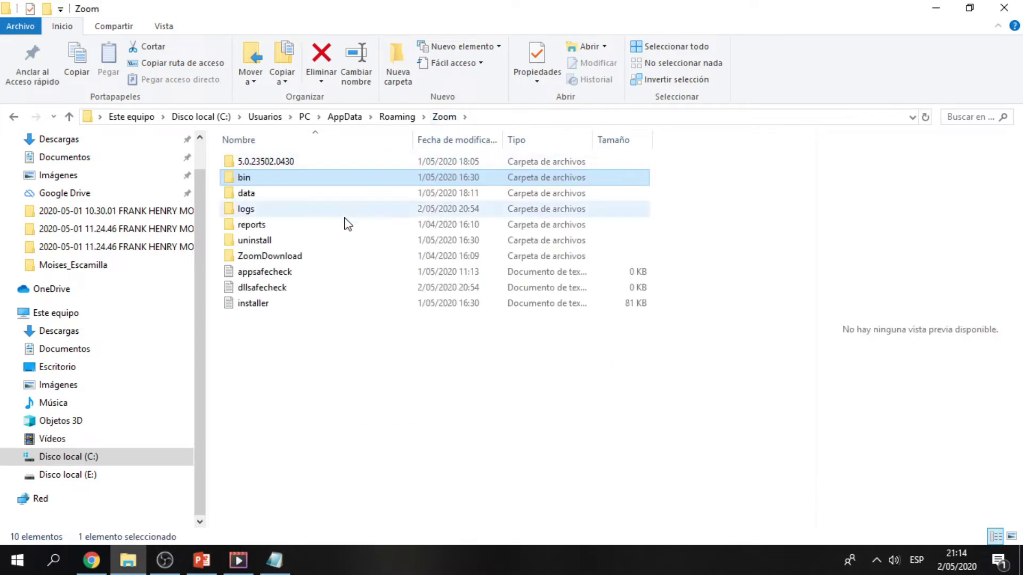
{"action": "double_click", "coordinate": [273, 259]}
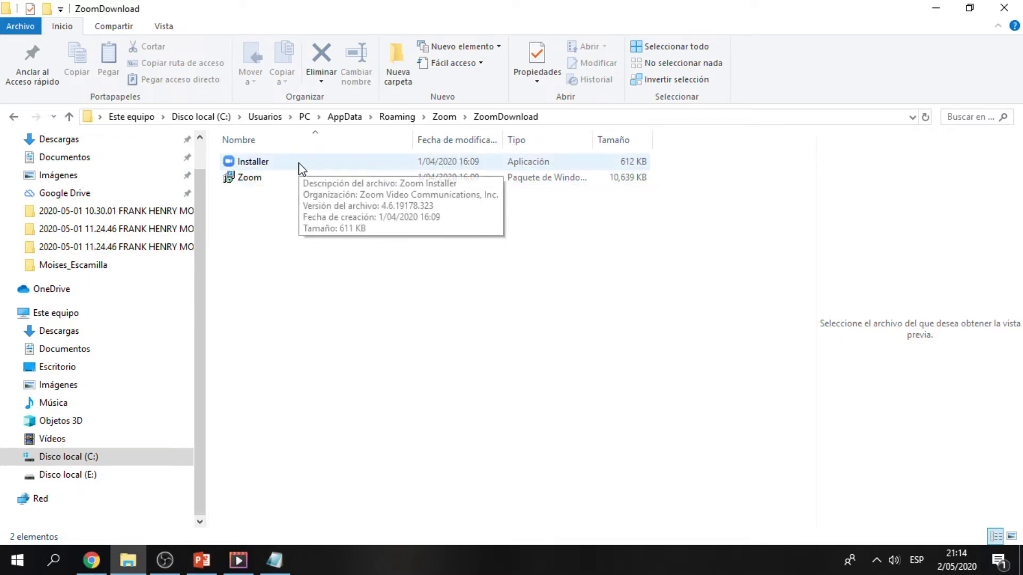
Return to the Zoom folder, then minimize both the Notepad notes and File Explorer.
{"action": "left_click", "coordinate": [443, 117]}
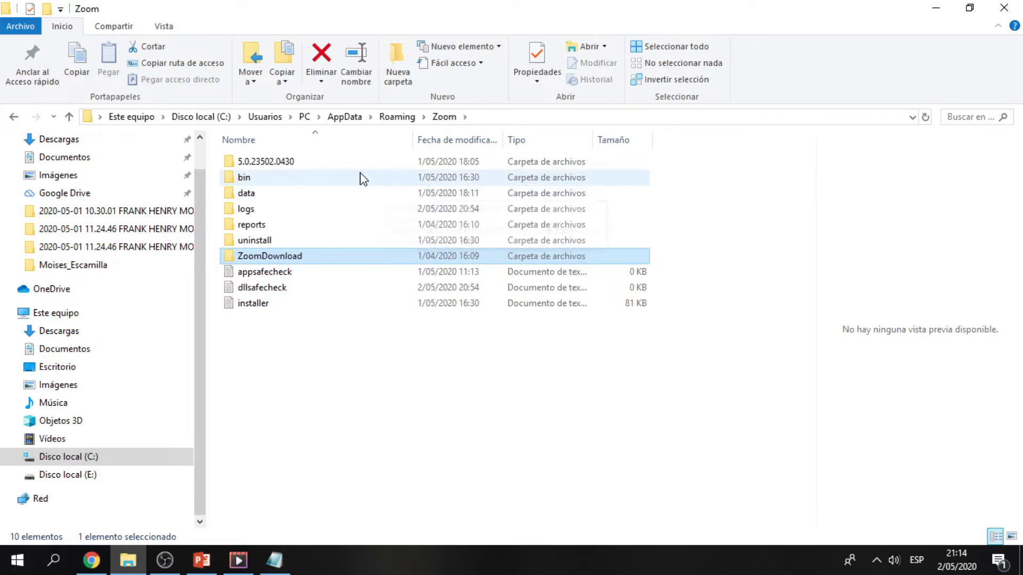
{"action": "left_click", "coordinate": [274, 560]}
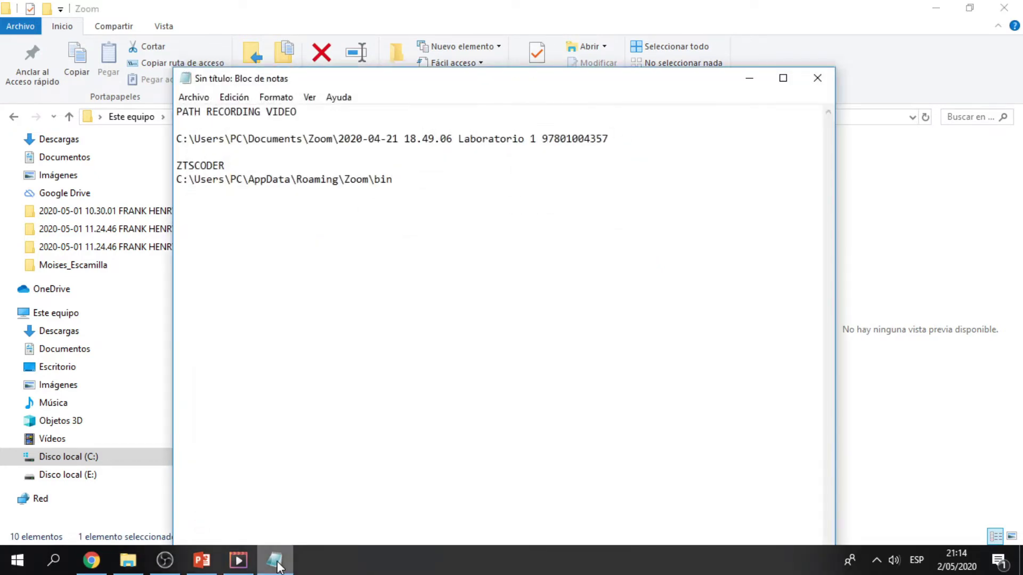
{"action": "left_click", "coordinate": [275, 561]}
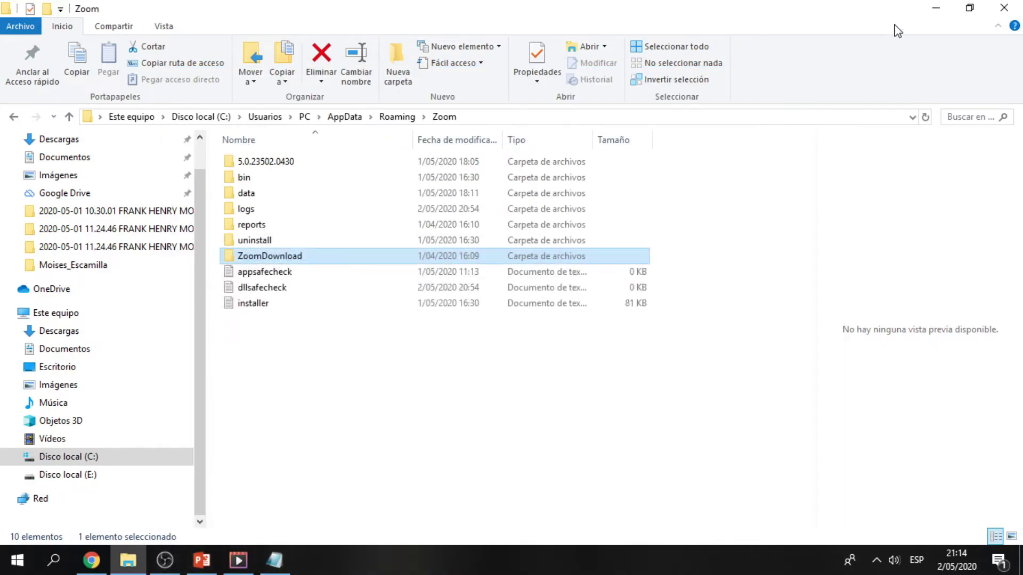
{"action": "left_click", "coordinate": [936, 8]}
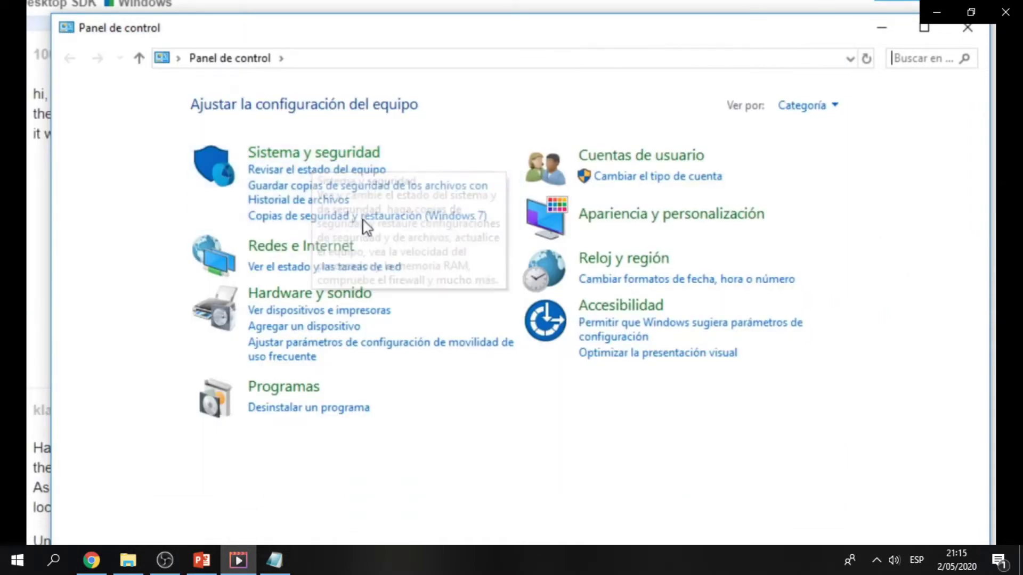
Go through Sistema y seguridad > Sistema to the Configuración avanzada del sistema link.
{"action": "left_click", "coordinate": [354, 154]}
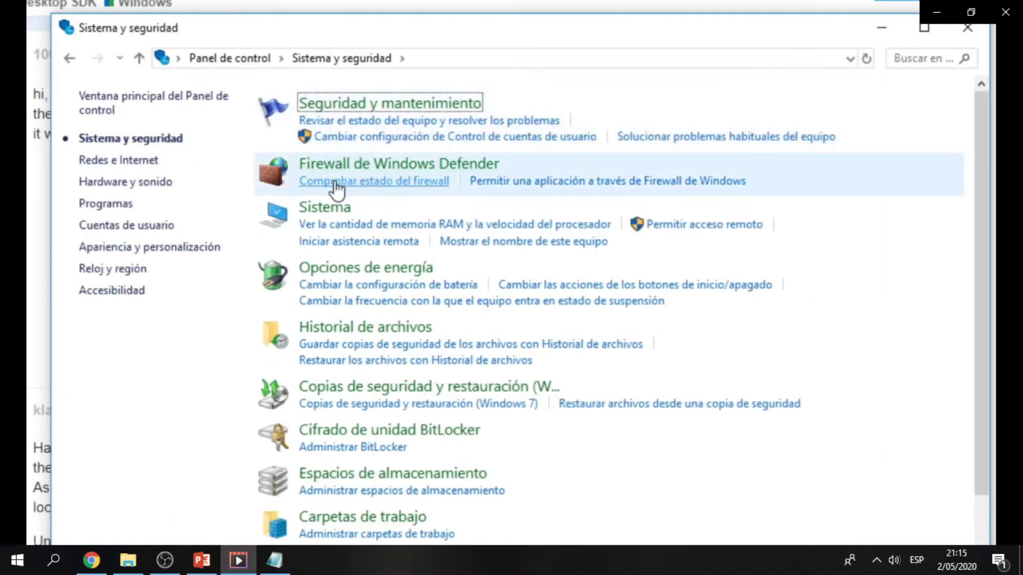
{"action": "left_click", "coordinate": [329, 213]}
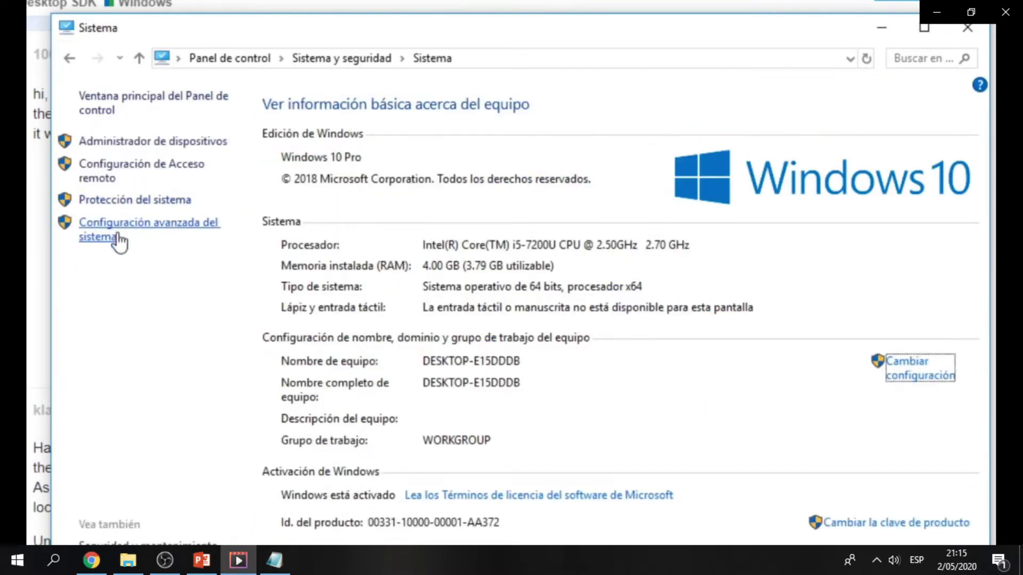
{"action": "left_click", "coordinate": [98, 237]}
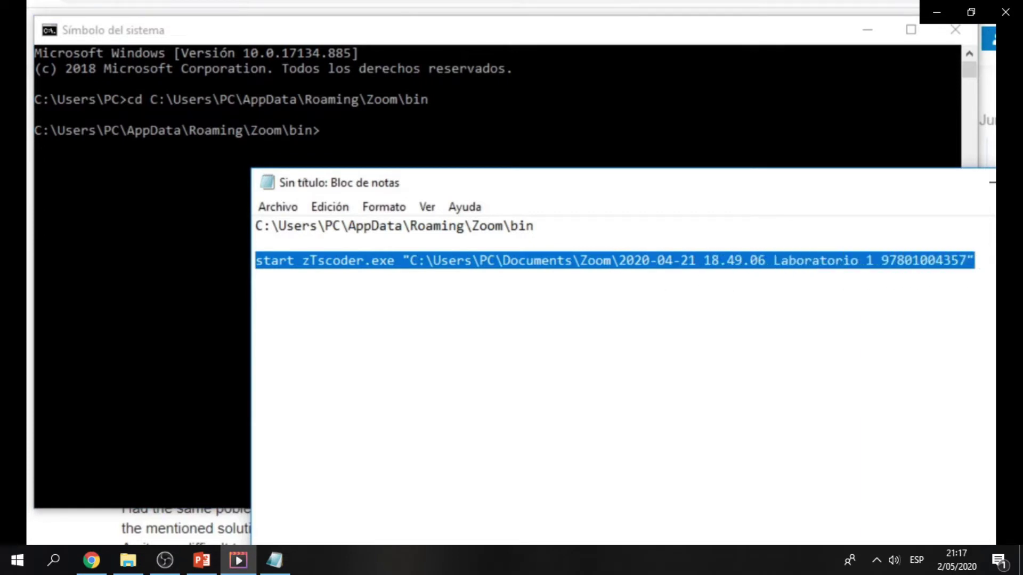
Pause the tutorial on the zTscoder command and select the recording folder path in the notes.
{"action": "left_click", "coordinate": [418, 178]}
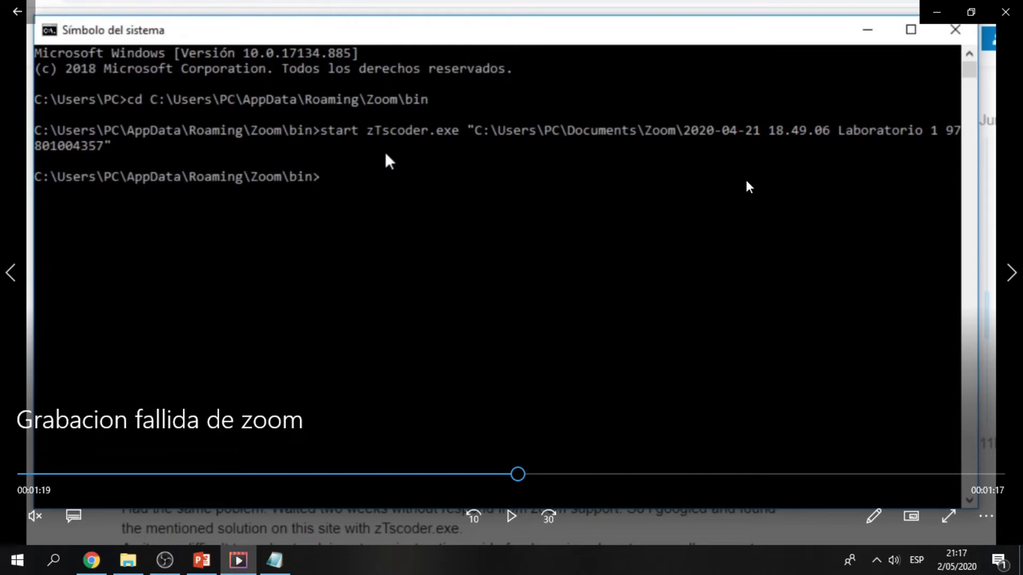
{"action": "key", "text": "alt+Tab"}
{"action": "left_click_drag", "start_coordinate": [236, 260], "coordinate": [667, 255]}
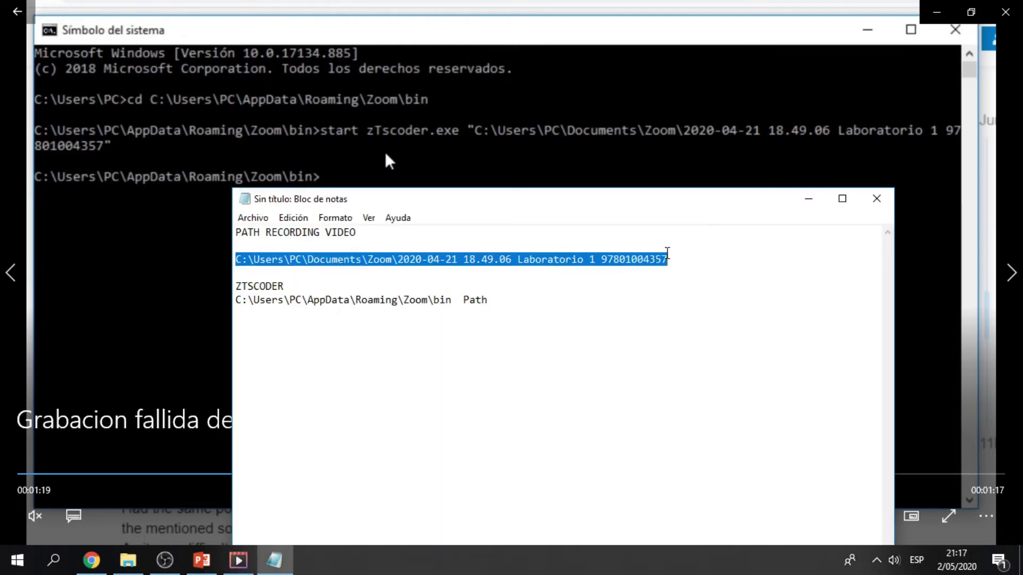
{"action": "left_click", "coordinate": [398, 259]}
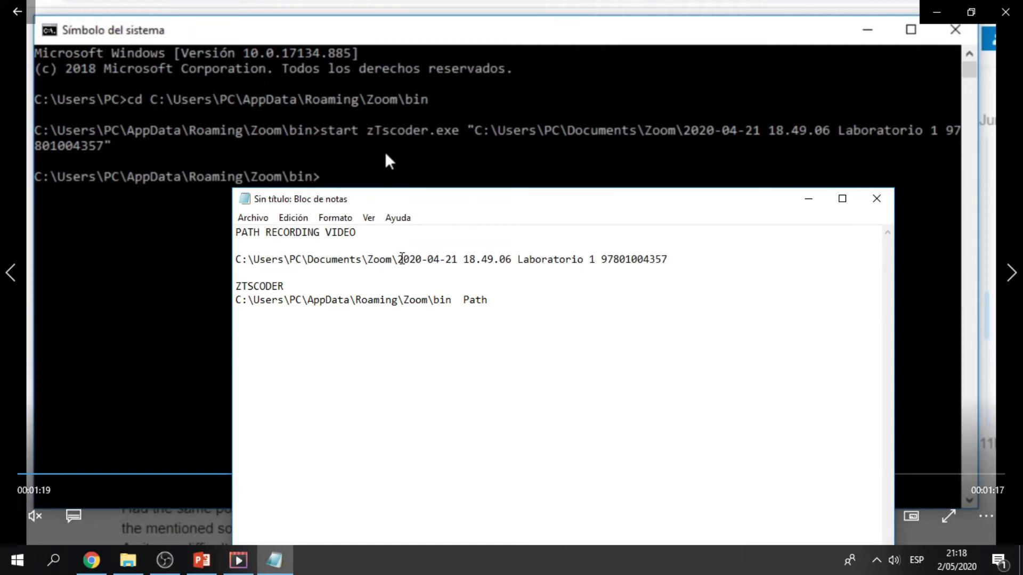
{"action": "left_click_drag", "start_coordinate": [398, 260], "coordinate": [682, 260]}
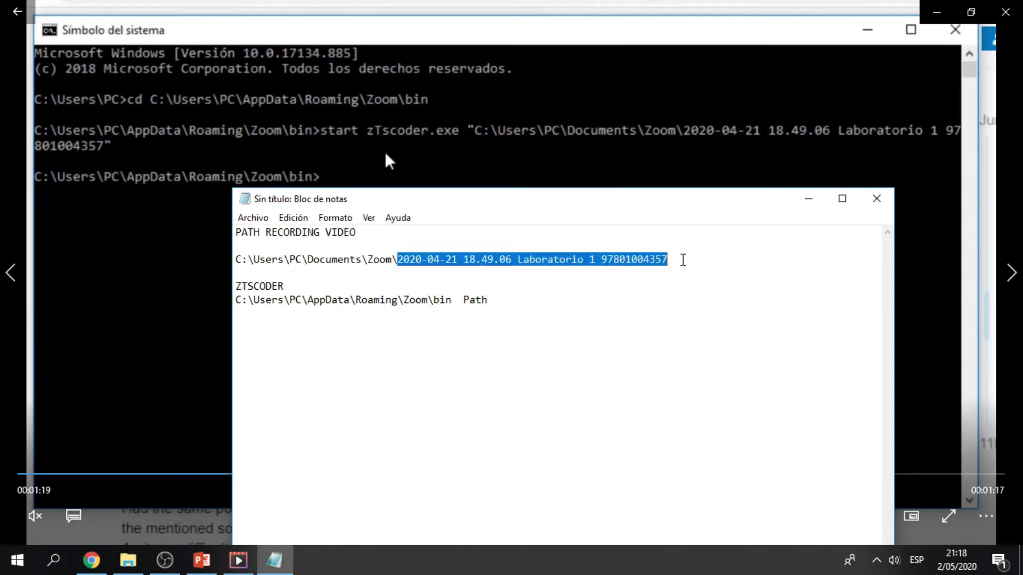
{"action": "left_click", "coordinate": [506, 279]}
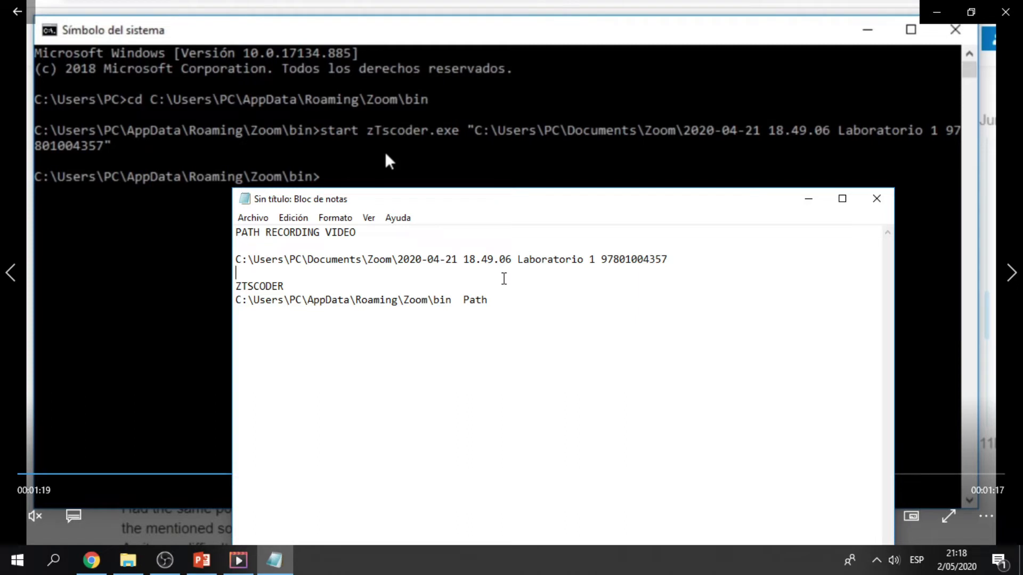
{"action": "left_click_drag", "start_coordinate": [398, 260], "coordinate": [656, 259]}
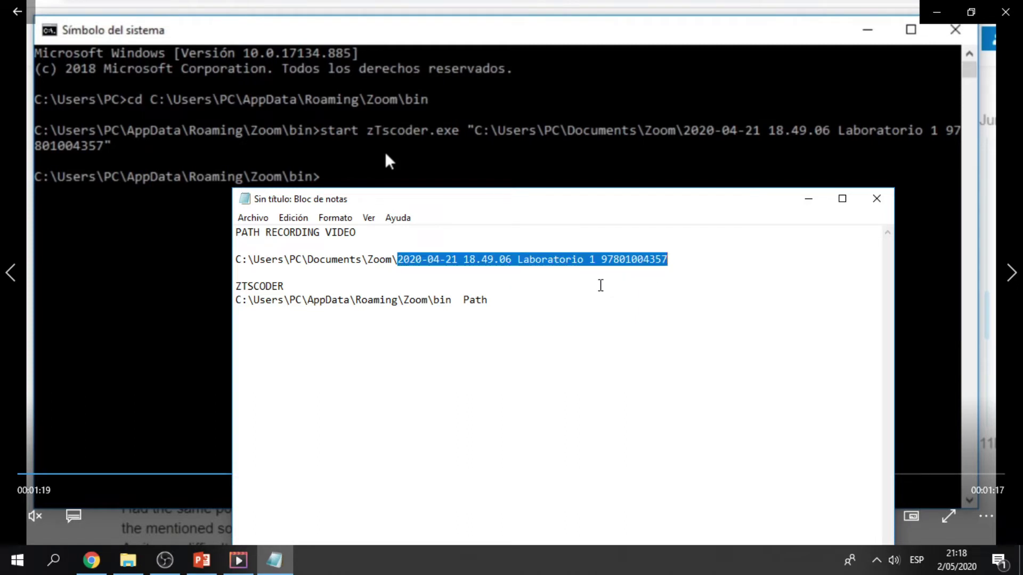
{"action": "key", "text": "alt+Tab"}
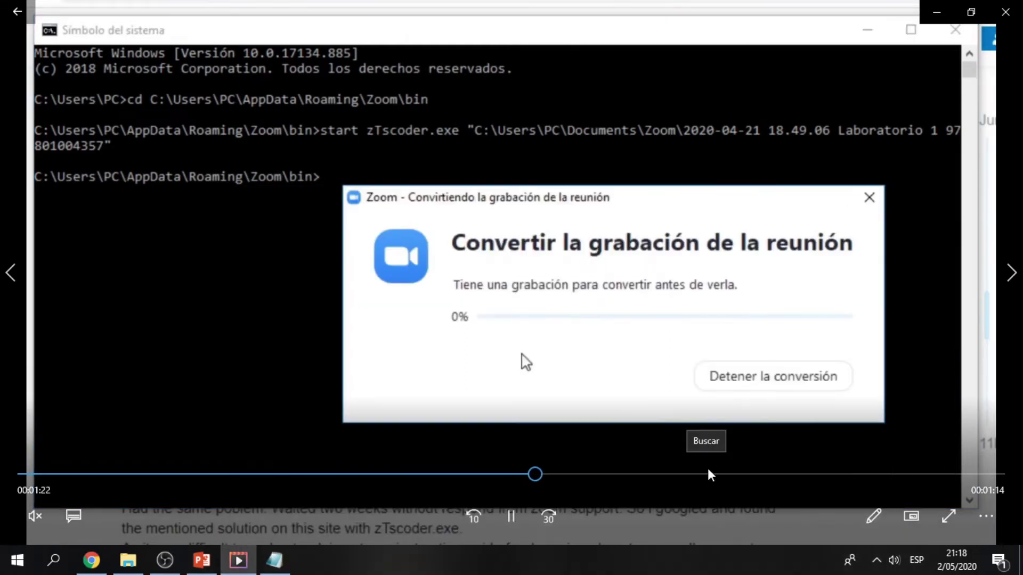